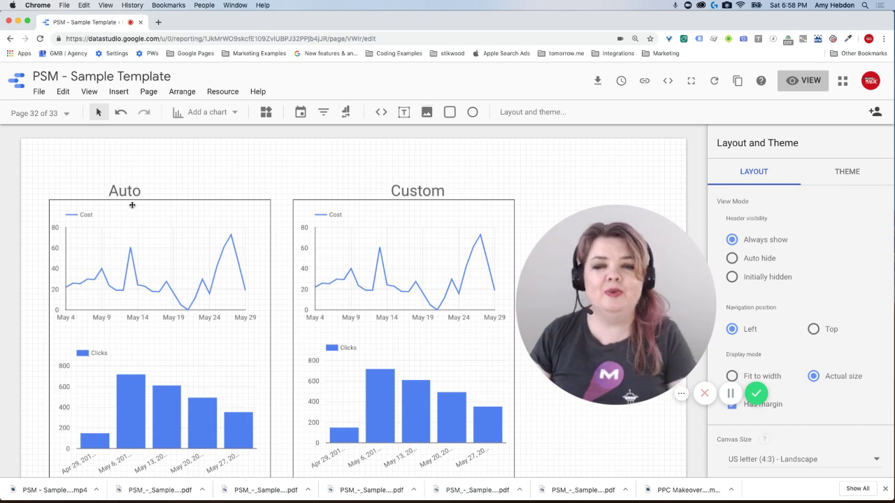
Inspect the Auto cost, Auto Clicks and Custom cost charts and their chart-type choices
left_click(184, 282)
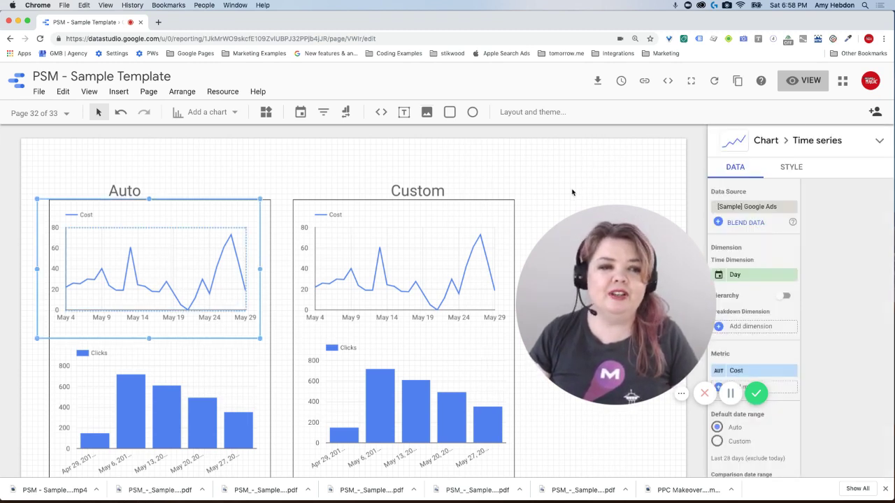
left_click(877, 141)
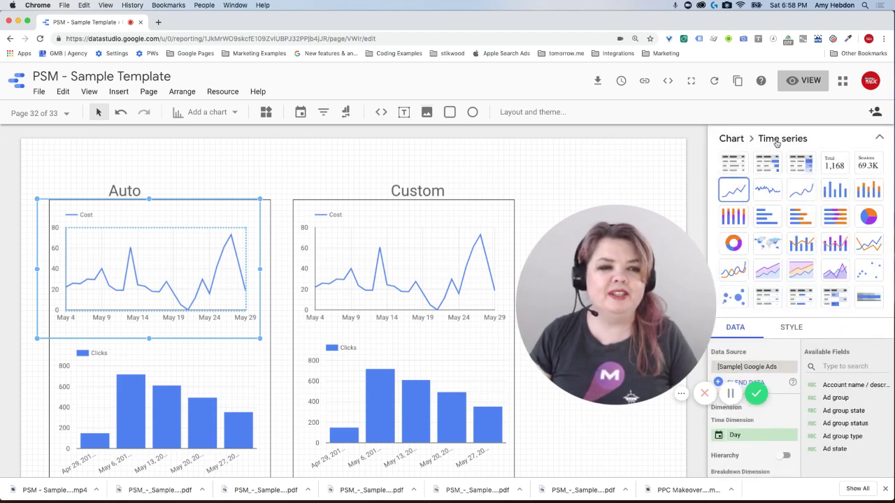
left_click(879, 140)
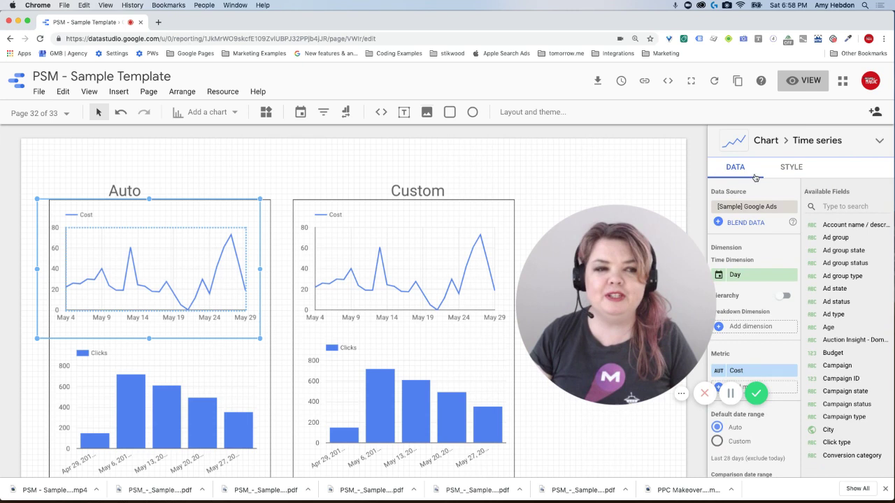
left_click(199, 412)
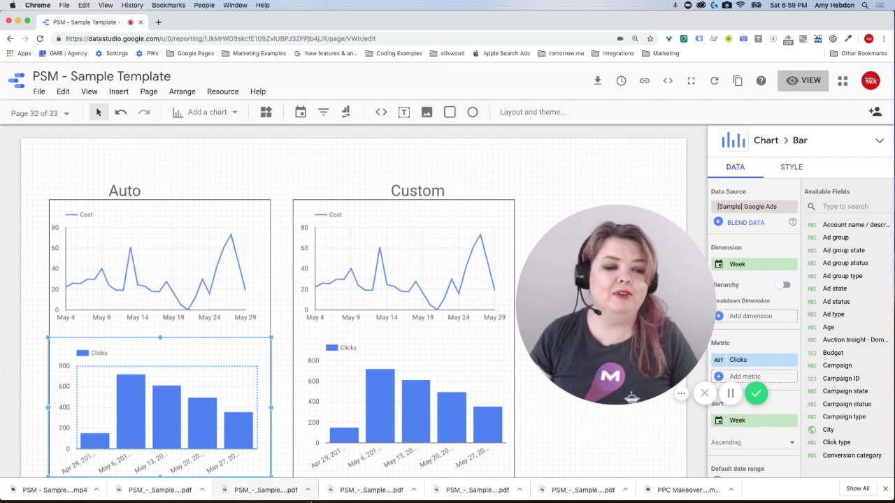
mouse_move(302, 486)
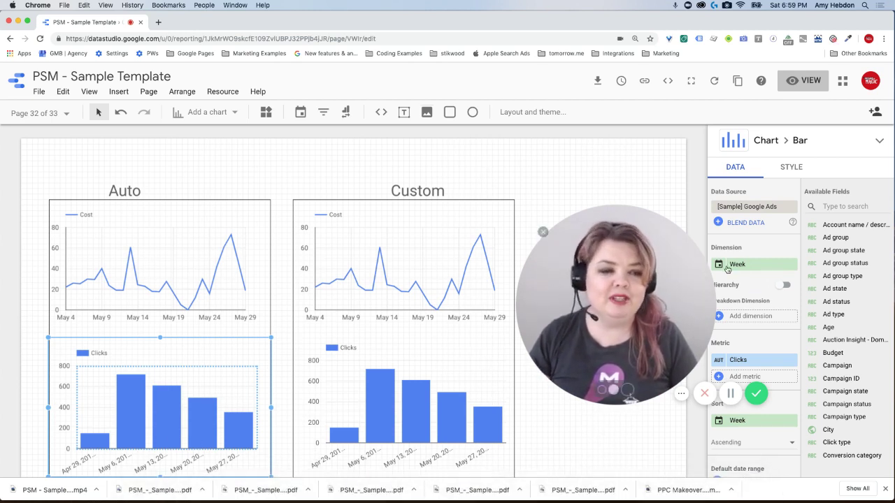
scroll(741, 265, "down", 3)
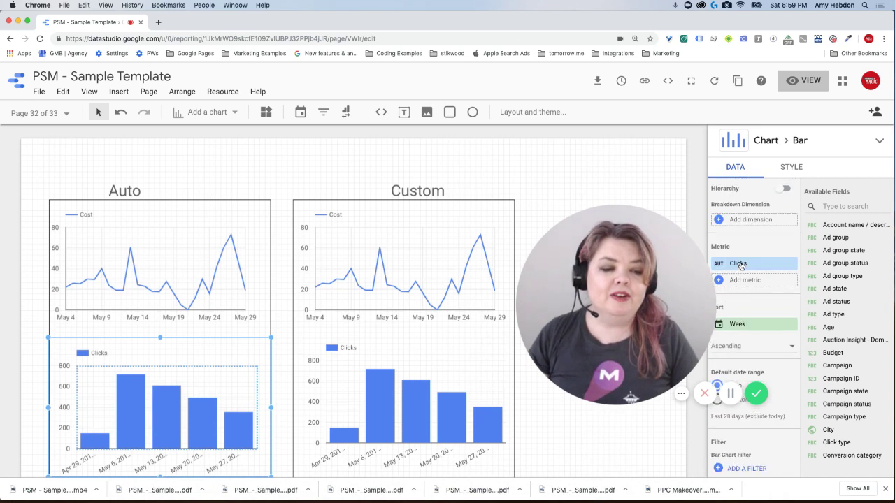
scroll(741, 266, "up", 2)
scroll(741, 266, "down", 1)
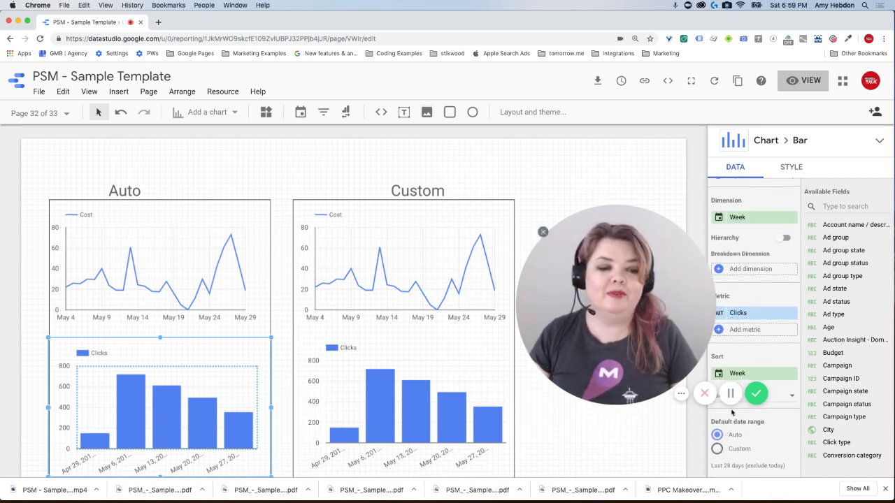
left_click(350, 308)
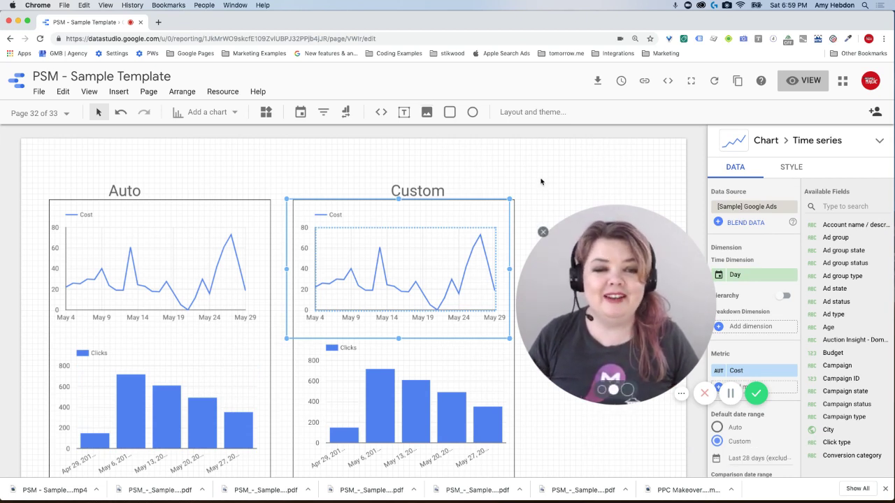
left_click(518, 167)
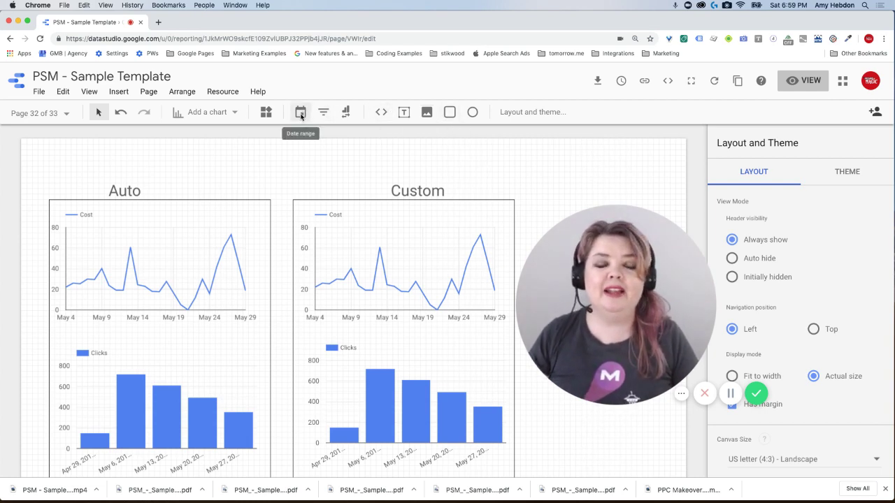
Place a date range control above the Auto and Custom chart titles and preview in view mode
left_click(300, 114)
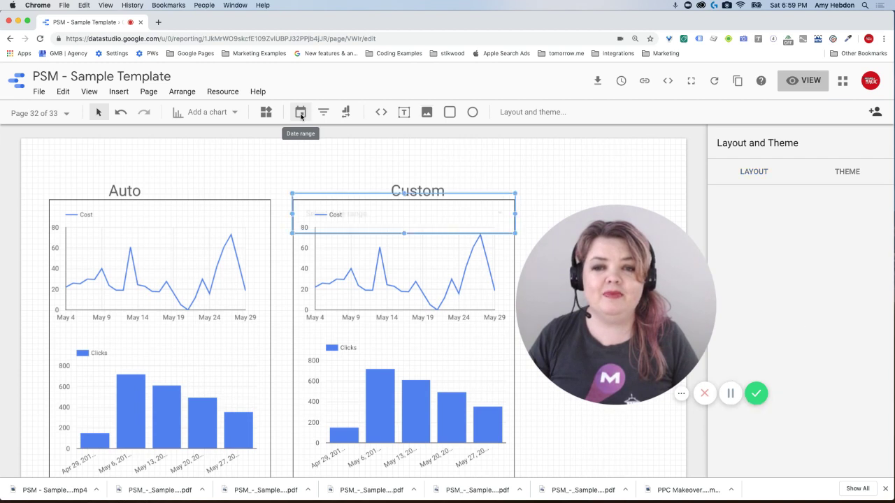
left_click_drag(342, 210, 219, 168)
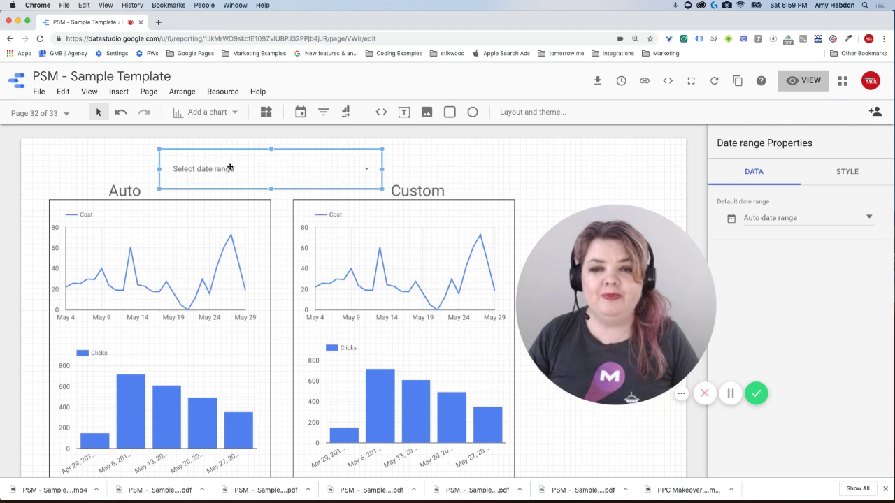
left_click(809, 81)
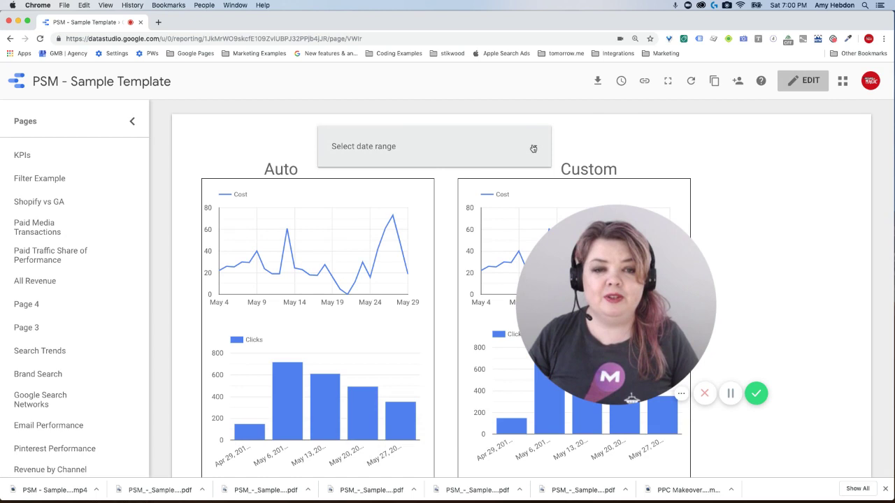
Apply the This year to date preset in the date control, giving Jan 1 – May 31, 2019
left_click(533, 148)
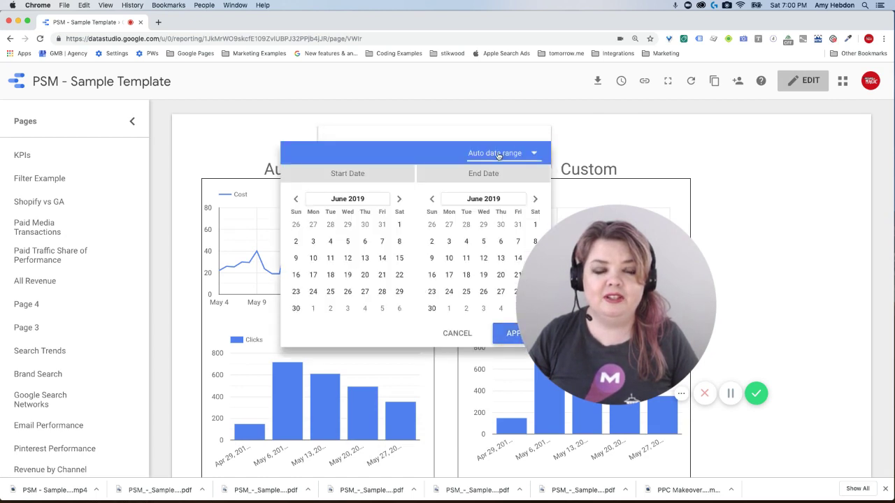
left_click(498, 154)
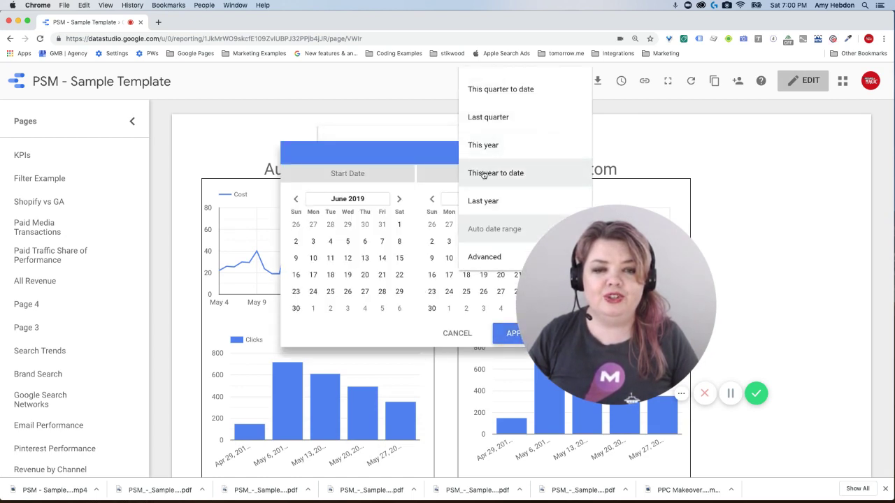
left_click(484, 174)
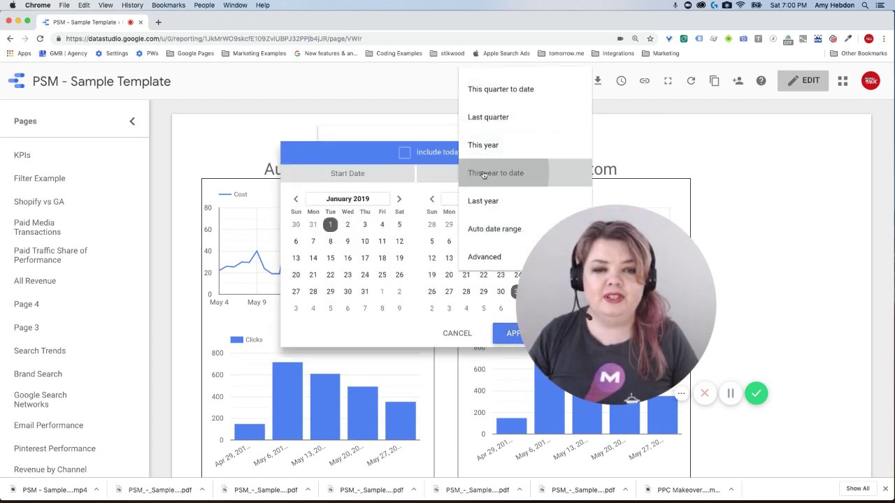
left_click(505, 334)
left_click_drag(646, 299, 782, 273)
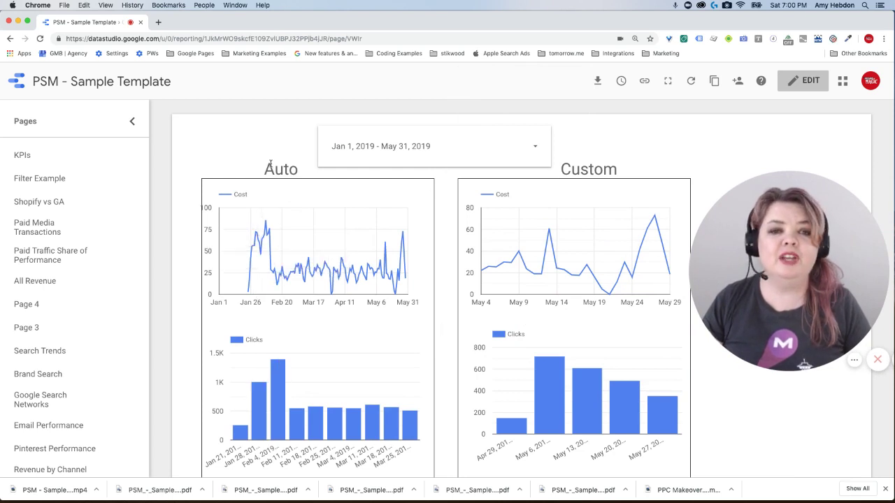
mouse_move(547, 359)
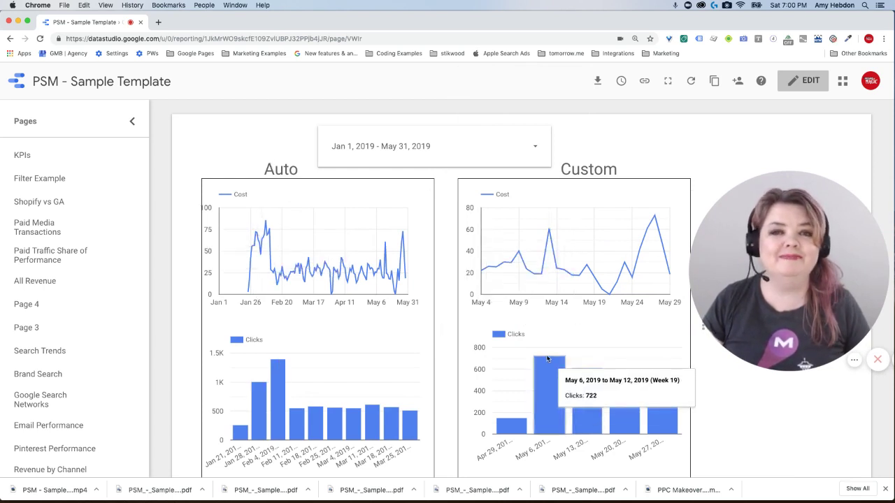
mouse_move(321, 229)
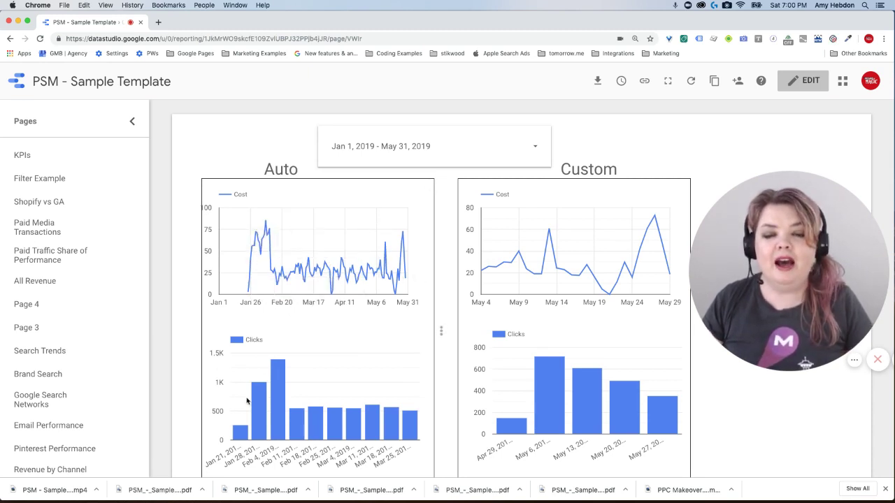
left_click(811, 81)
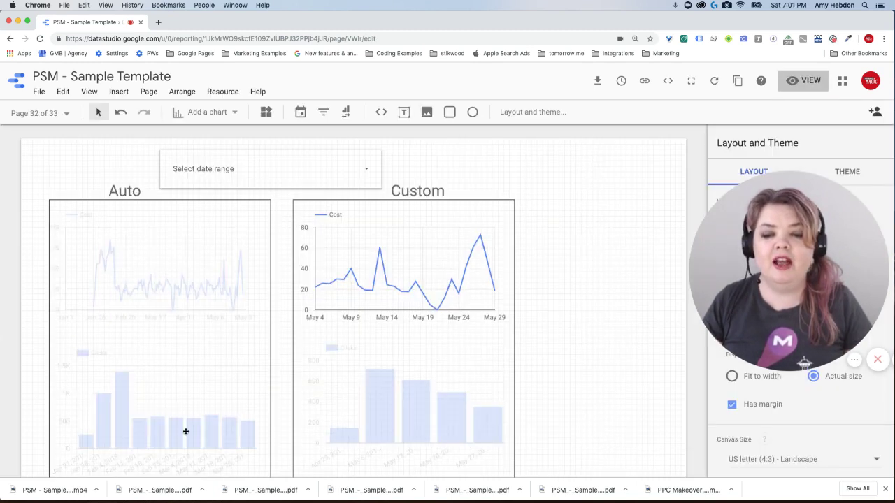
left_click(185, 431)
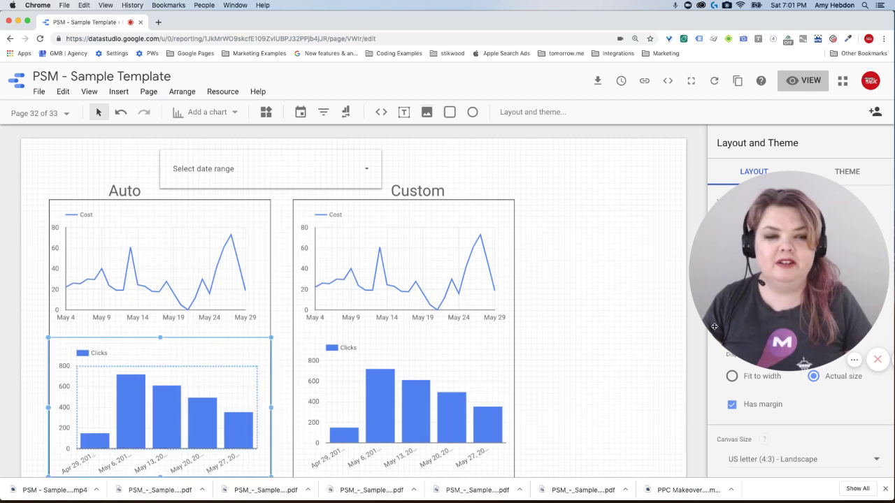
left_click_drag(713, 326, 524, 290)
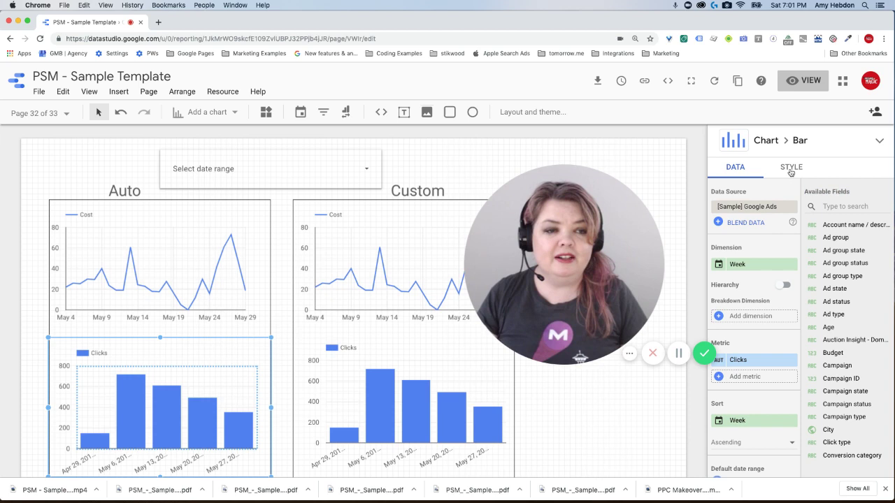
left_click(790, 170)
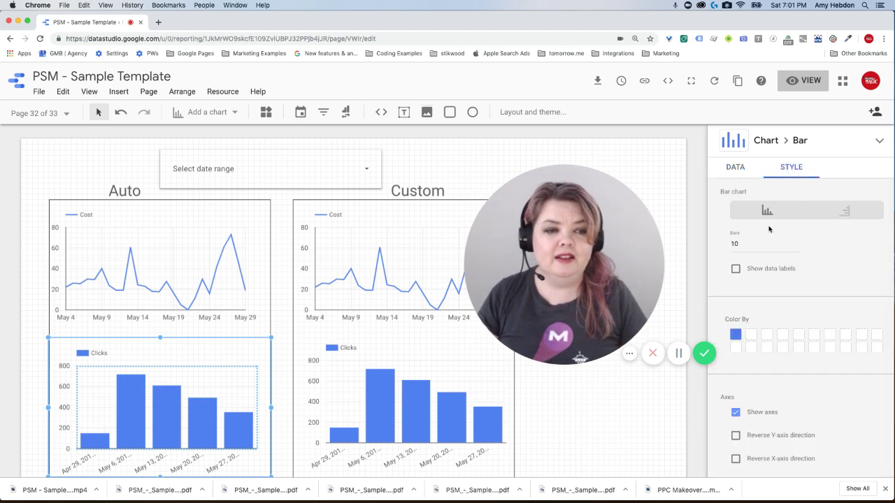
double_click(734, 243)
type("20")
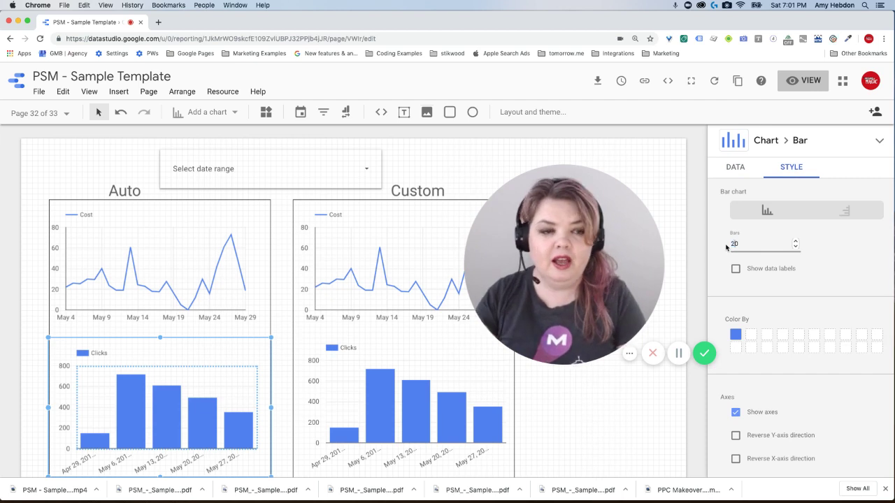
In view mode, apply This year to date so Auto Clicks shows 20 weekly bars through May 2019
left_click(809, 81)
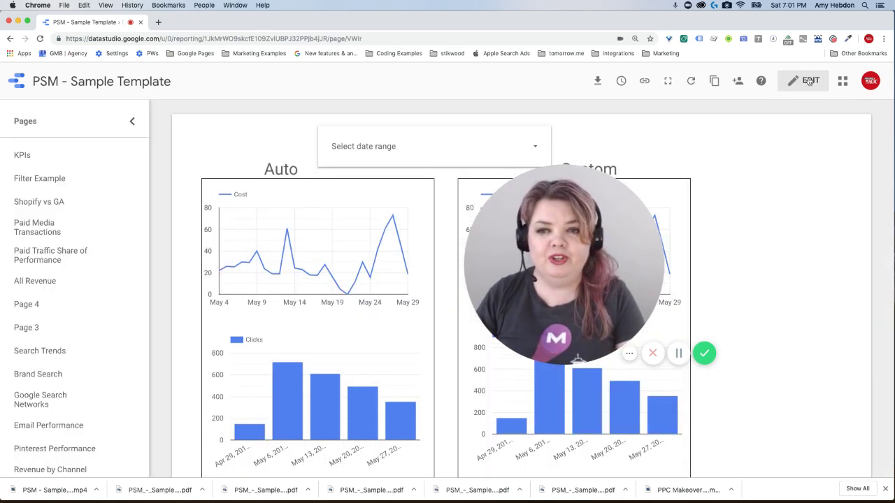
left_click(531, 146)
left_click_drag(523, 225, 632, 225)
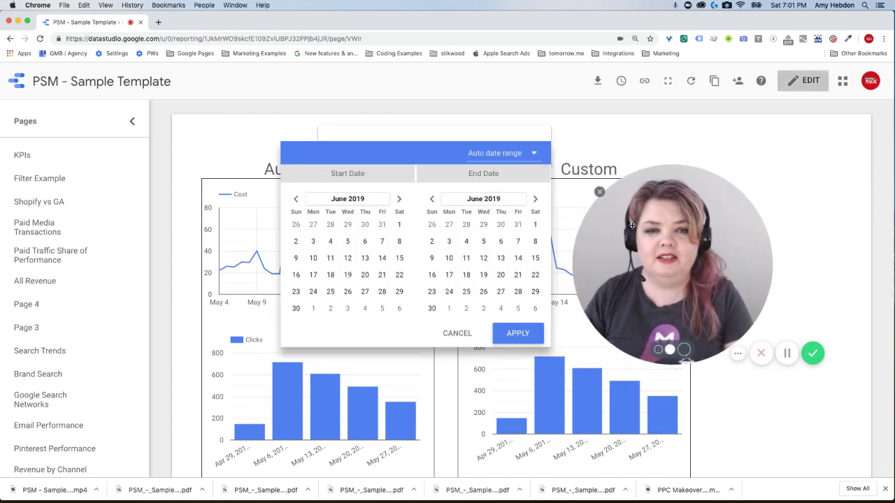
left_click(494, 159)
left_click(535, 151)
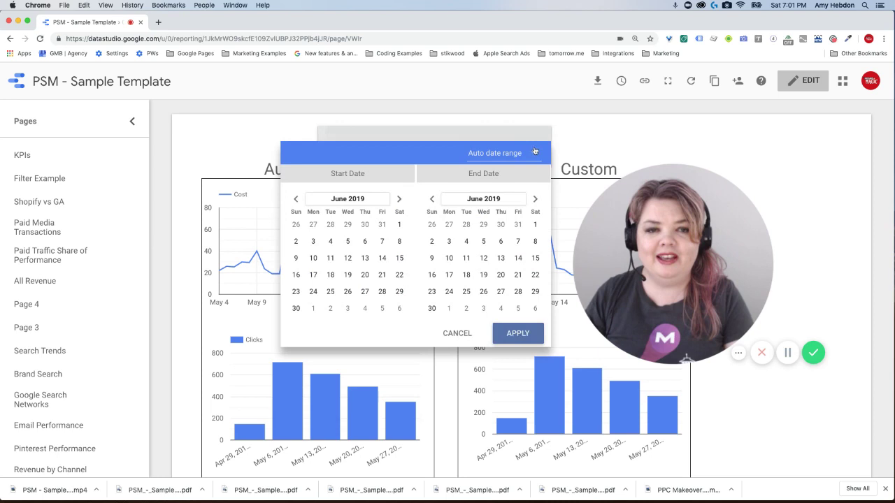
left_click(513, 154)
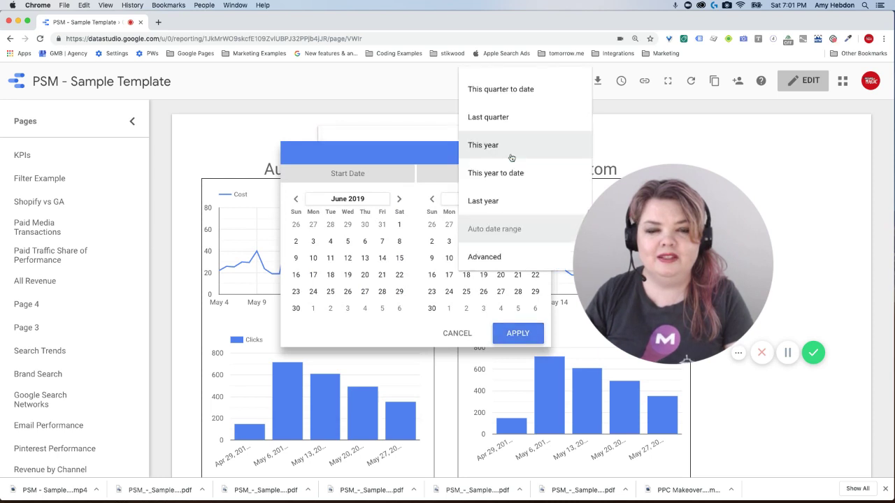
left_click(496, 174)
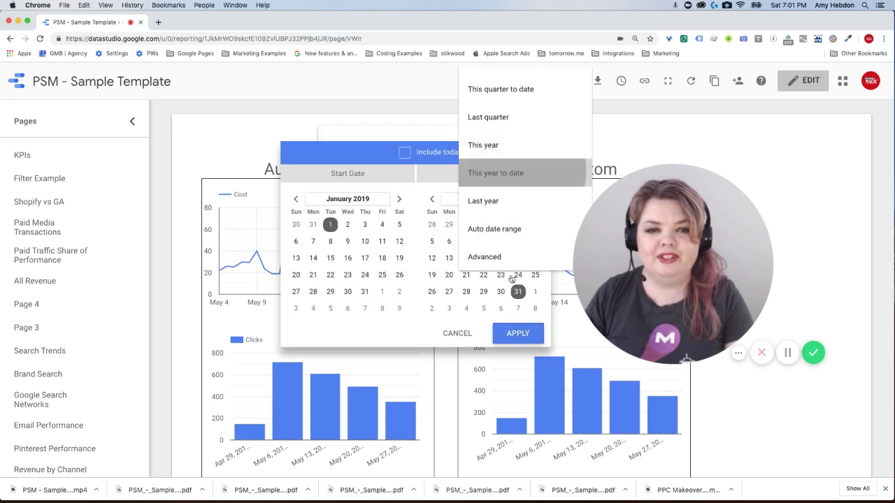
left_click(514, 335)
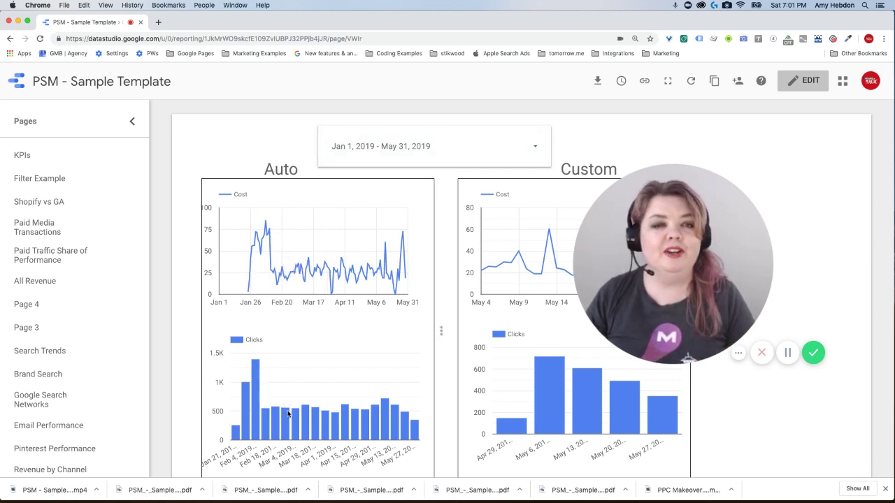
mouse_move(288, 414)
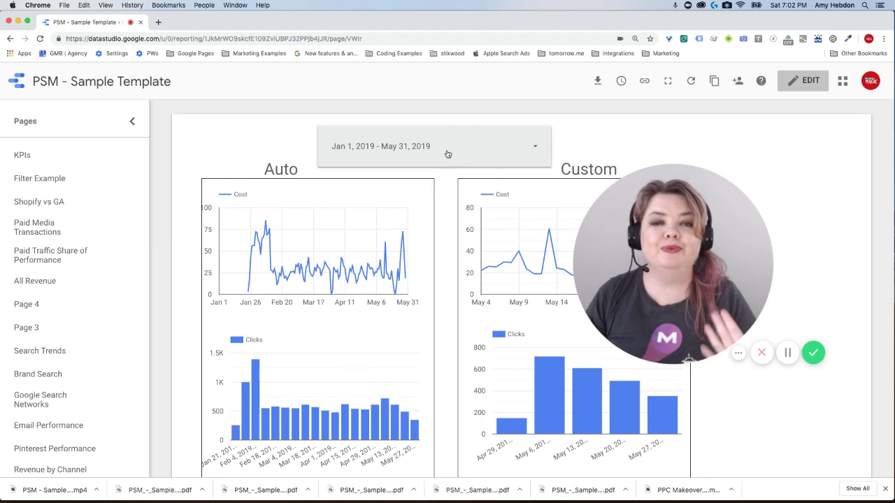
Set the date range control's default date range to Last quarter, then return to view mode
left_click(808, 84)
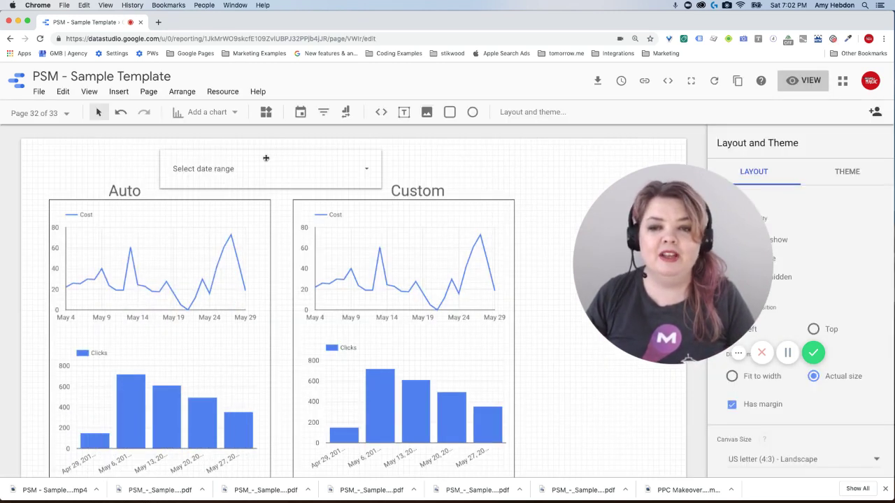
left_click(262, 166)
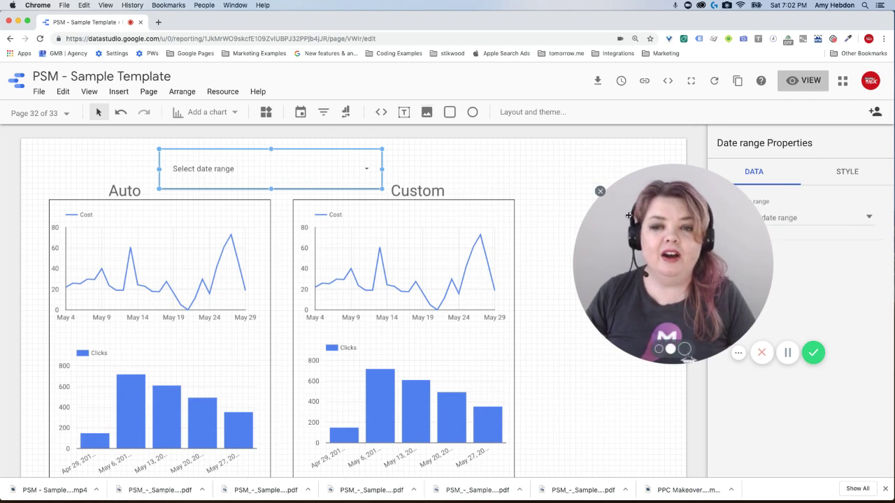
left_click_drag(634, 216, 526, 199)
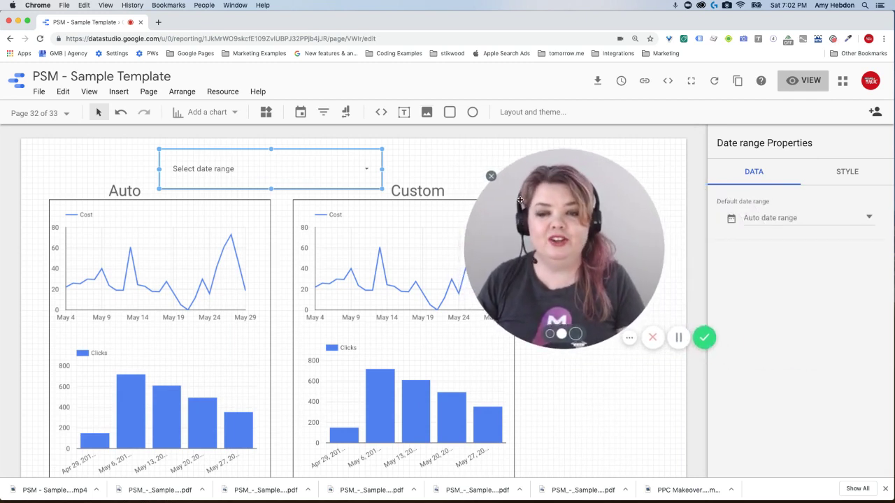
left_click(778, 219)
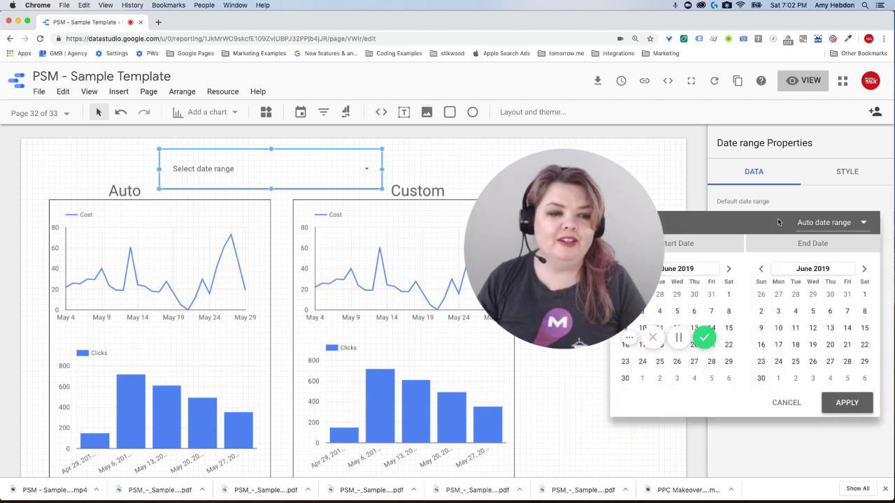
left_click(826, 223)
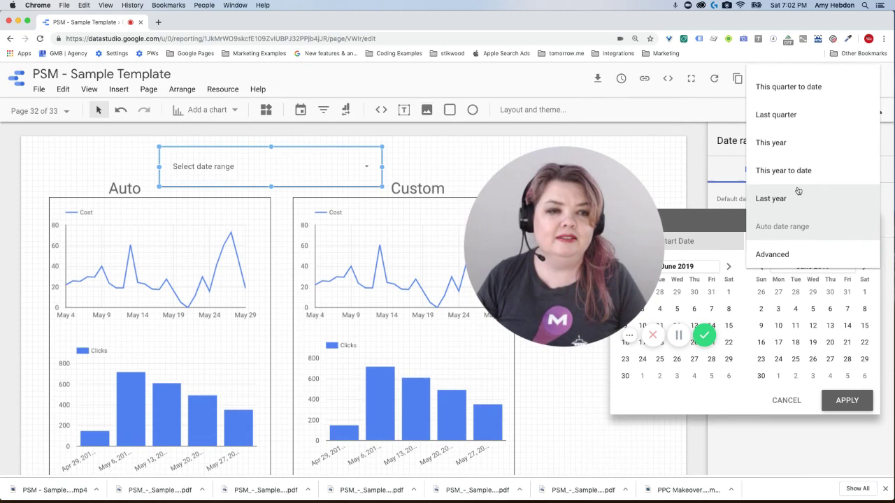
left_click(778, 120)
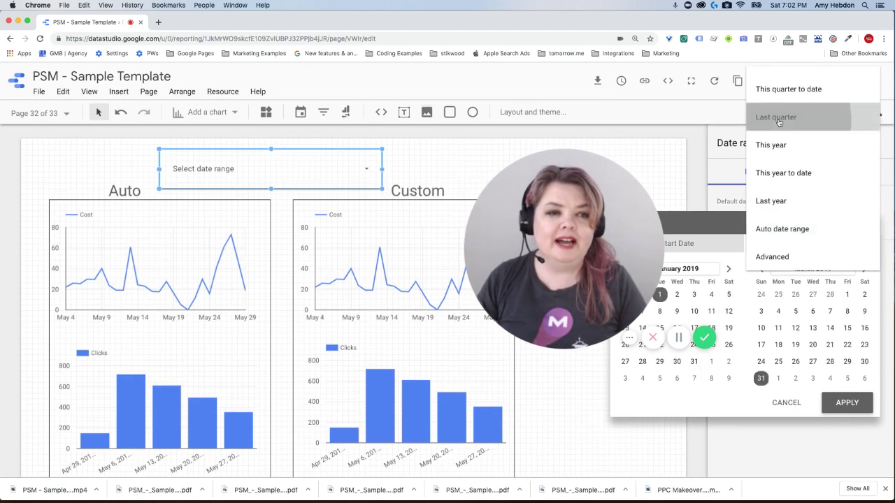
left_click(847, 403)
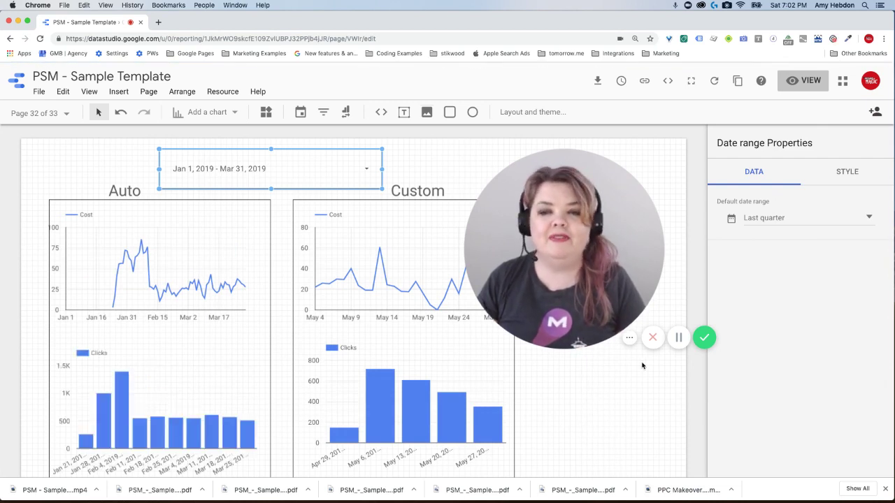
left_click(804, 81)
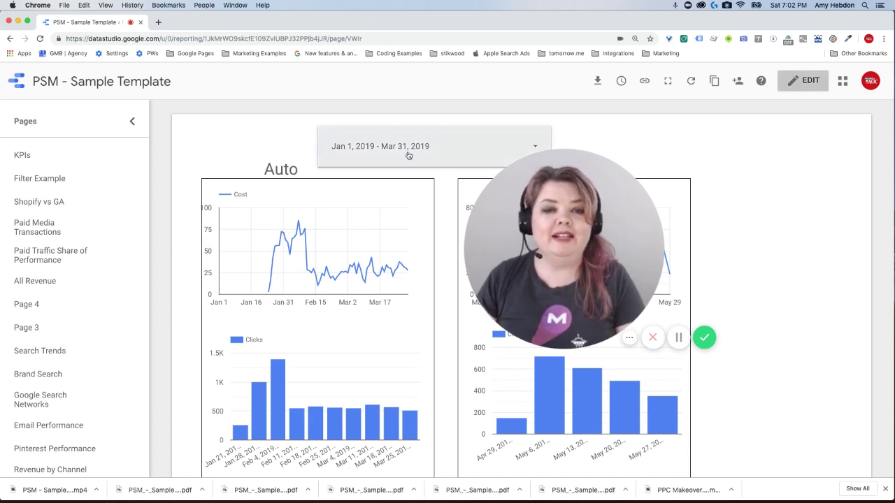
Verify the date control reads Last quarter, then reselect it in edit mode to show its properties
left_click(455, 155)
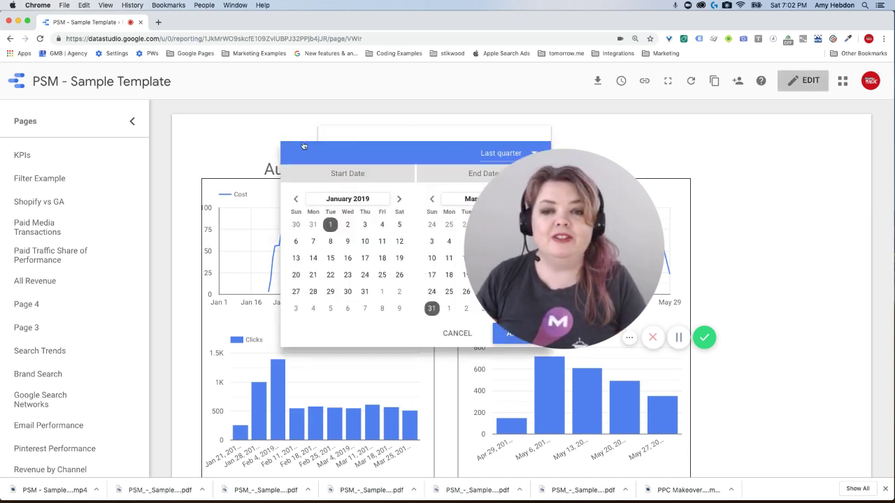
left_click(607, 88)
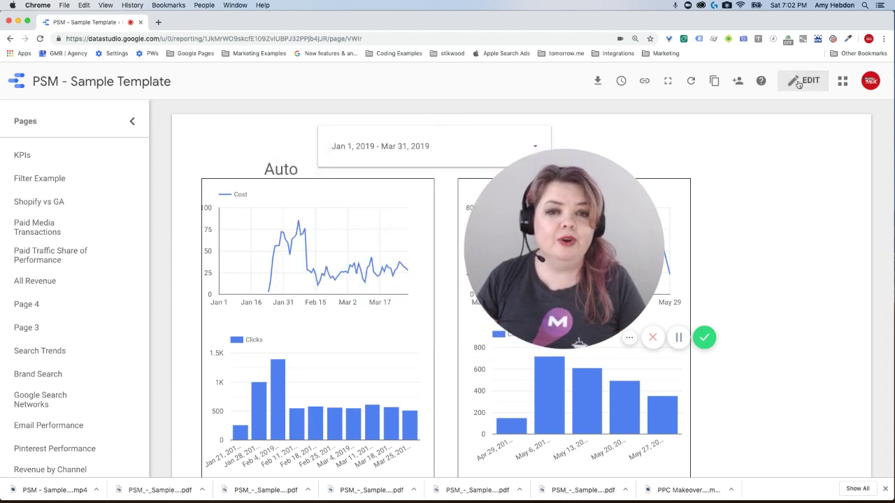
left_click(798, 84)
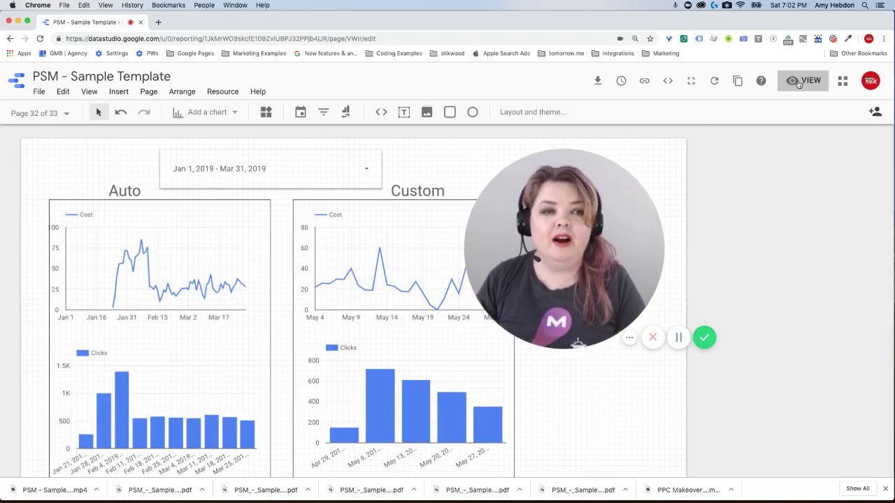
left_click_drag(623, 186, 659, 195)
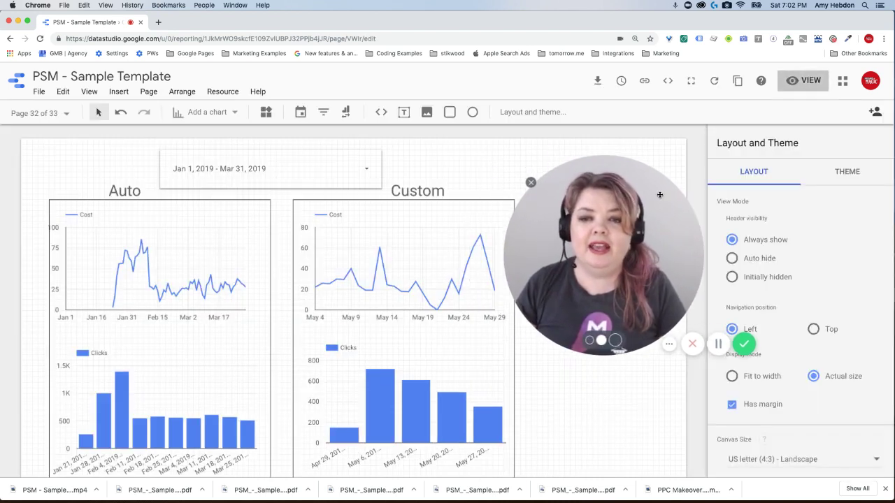
left_click(305, 174)
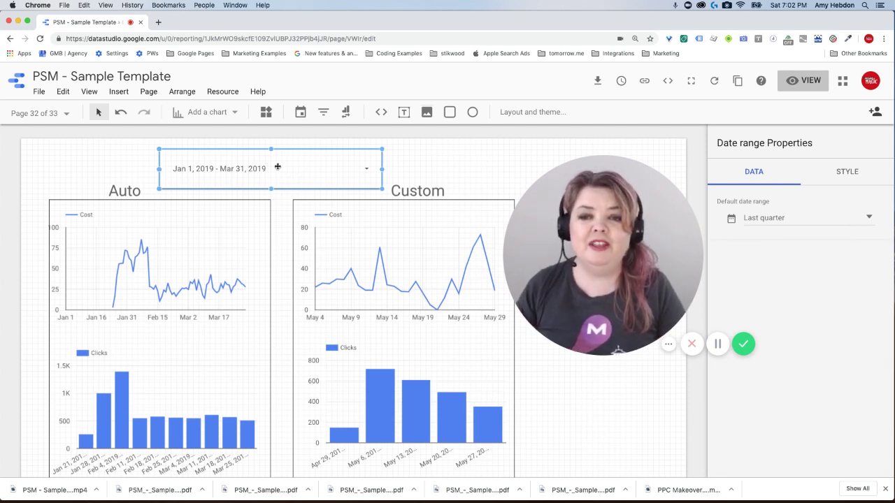
Apply Arrange > Make report-level to the Last quarter date range control
left_click(182, 92)
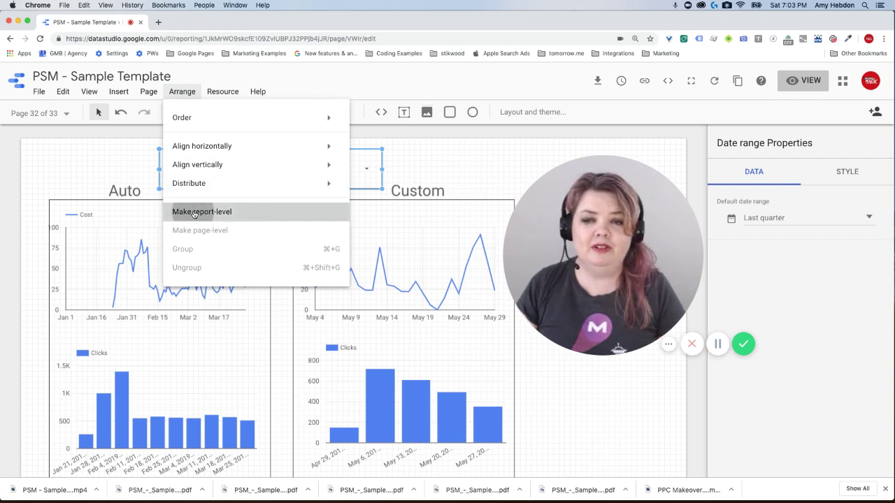
left_click(195, 213)
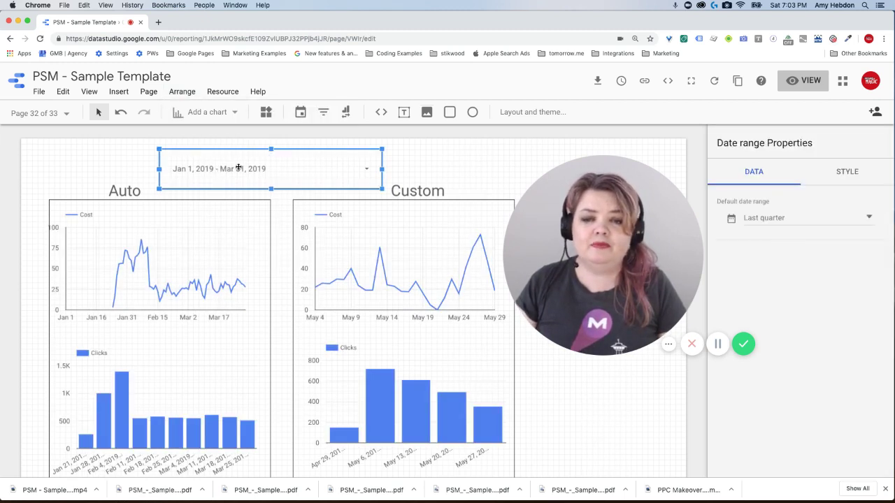